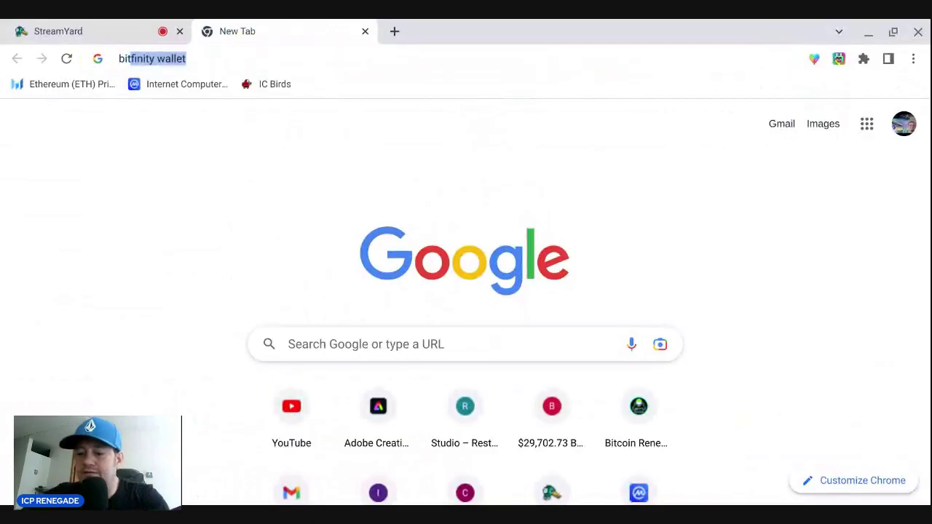
- Search Google for bitfinity wallet and open the Bitfinity Wallet site
key("Return")
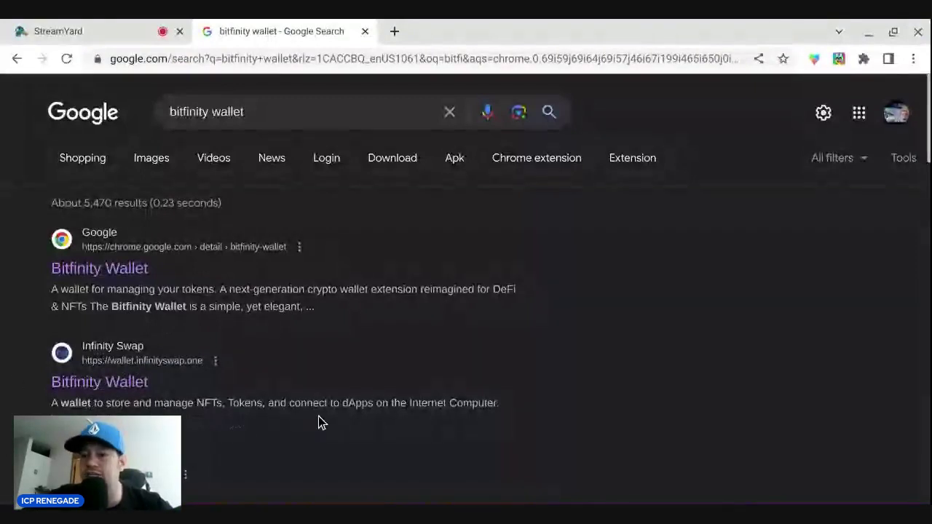
left_click(106, 388)
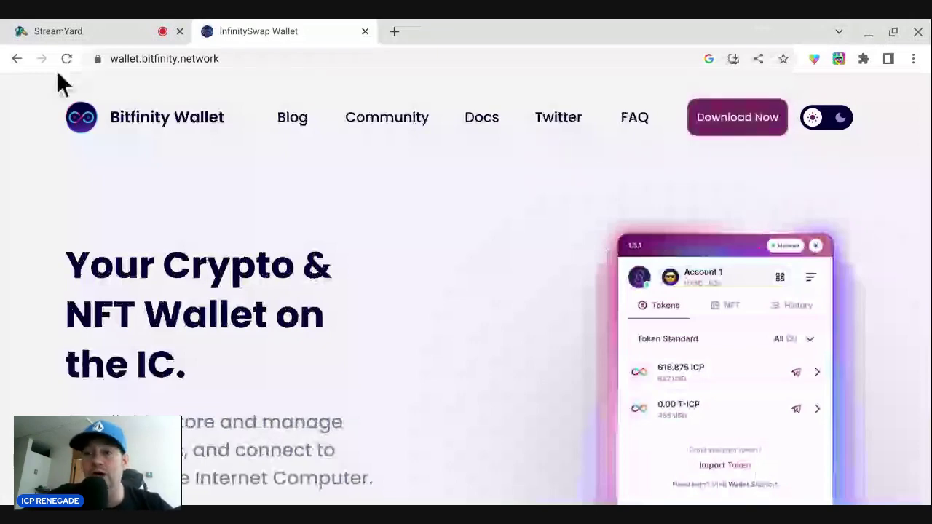
- Start getting the Bitfinity Wallet browser extension via Download Now
left_click(750, 118)
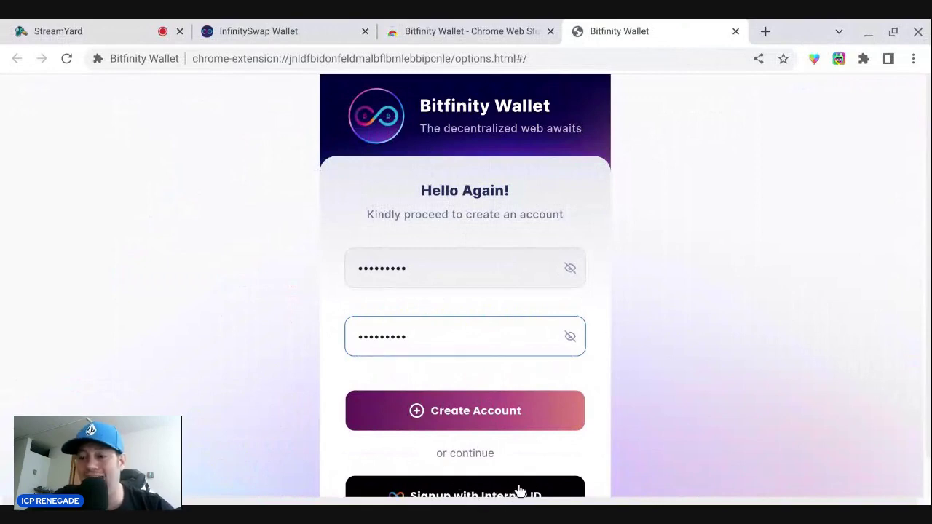
- Create the Bitfinity Wallet account with the entered password to generate the seed phrase
left_click(442, 424)
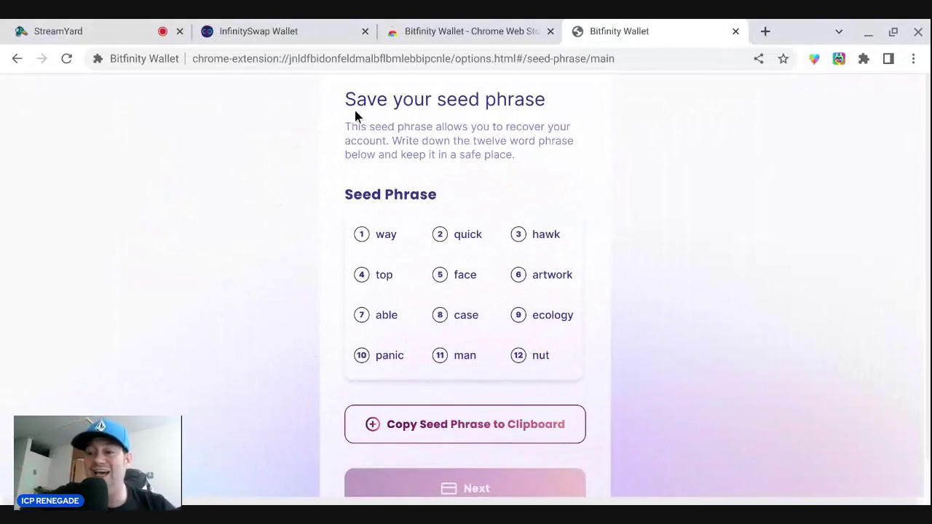
- Copy the twelve-word seed phrase to the clipboard and finish wallet setup
left_click(387, 431)
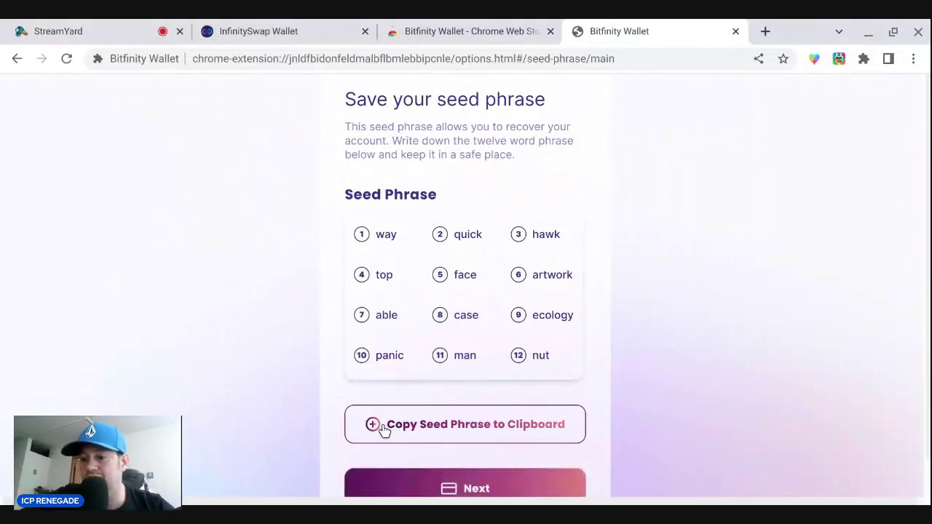
left_click(441, 488)
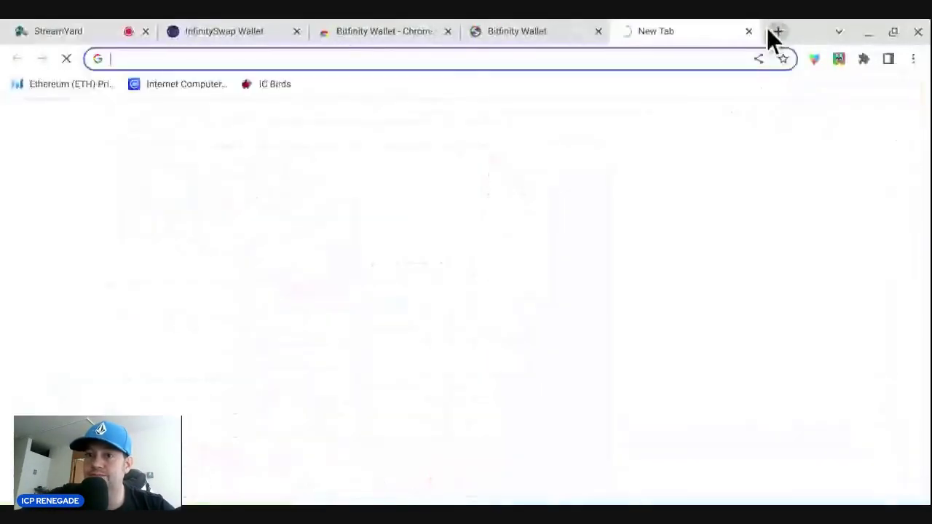
- Search for 'infinty swap' and open the InfinitySwap site at infinityswap.one
type("infinty")
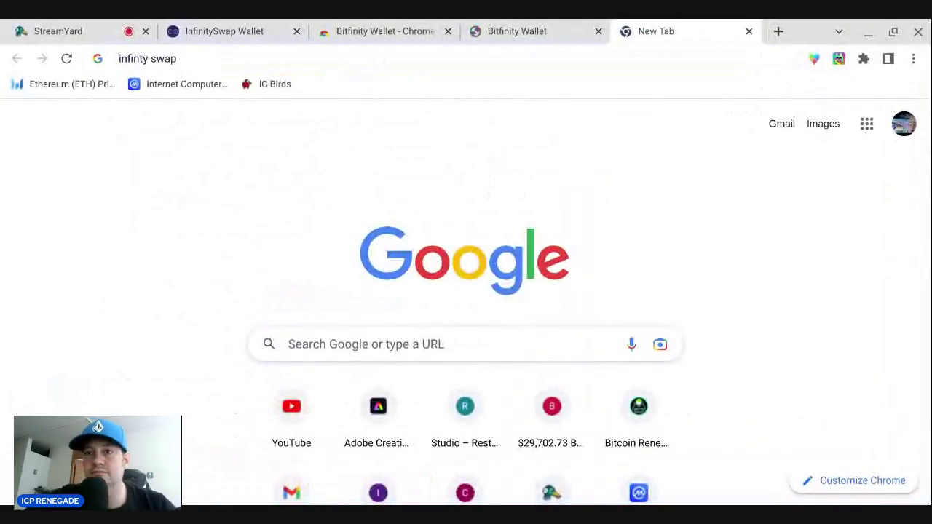
type(" swap")
key("Return")
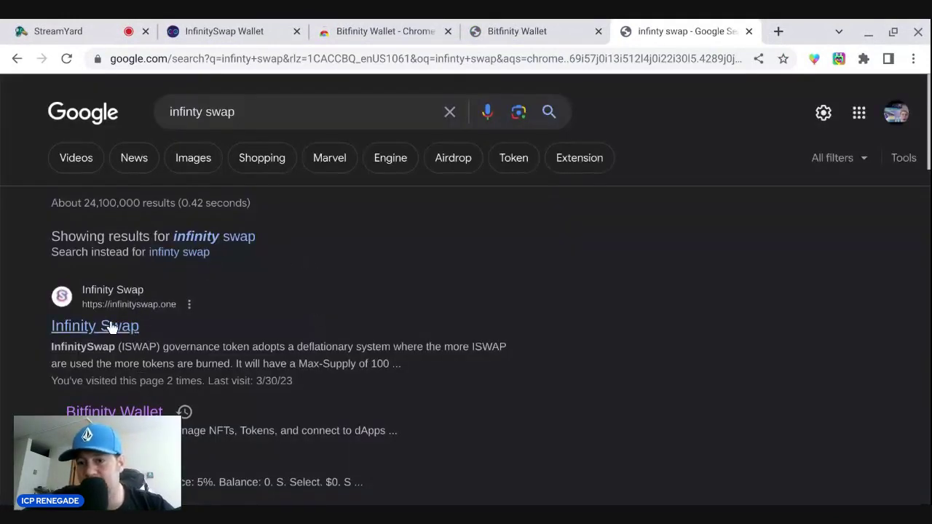
left_click(116, 327)
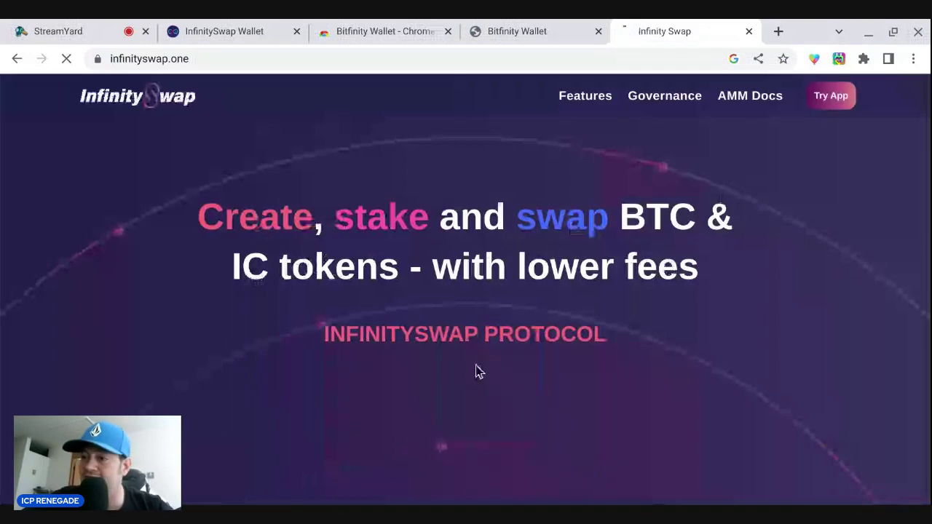
- Launch the InfinitySwap app and accept the Terms of Service and Privacy Notice
left_click(834, 105)
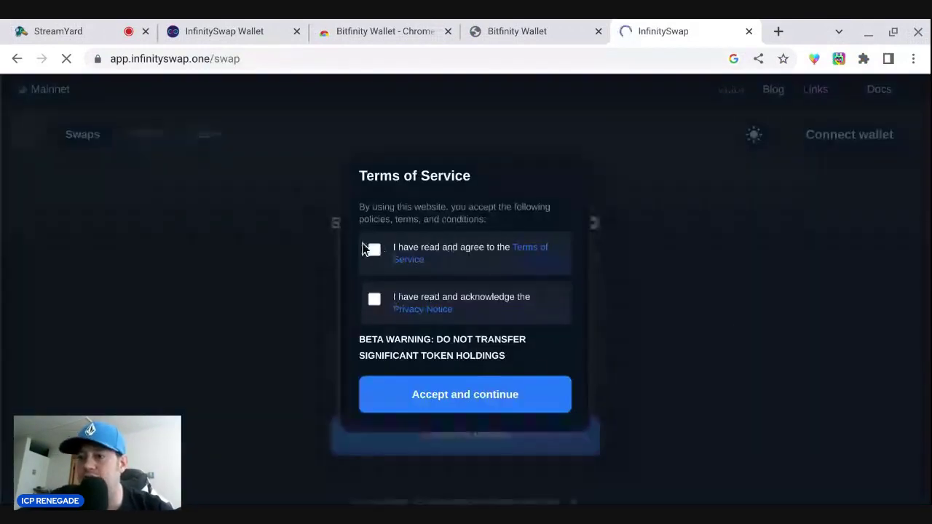
left_click(373, 250)
left_click(374, 296)
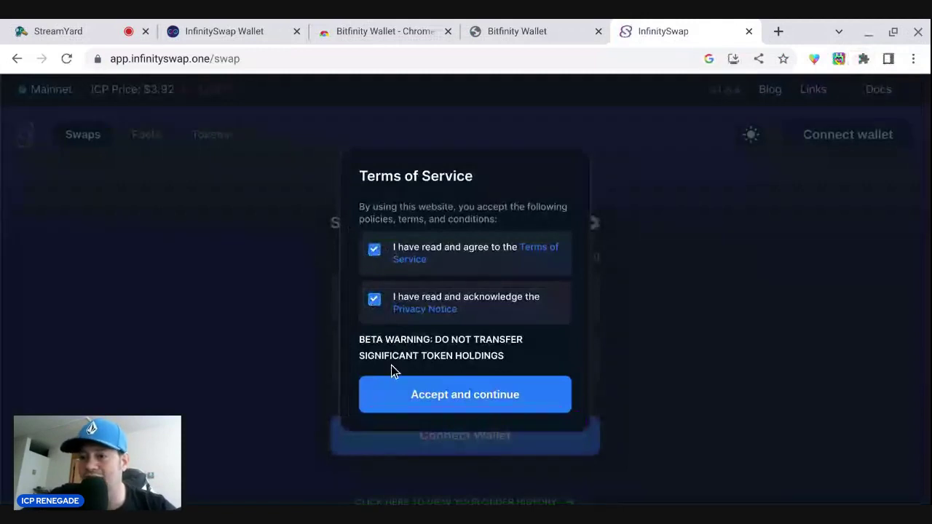
left_click(433, 409)
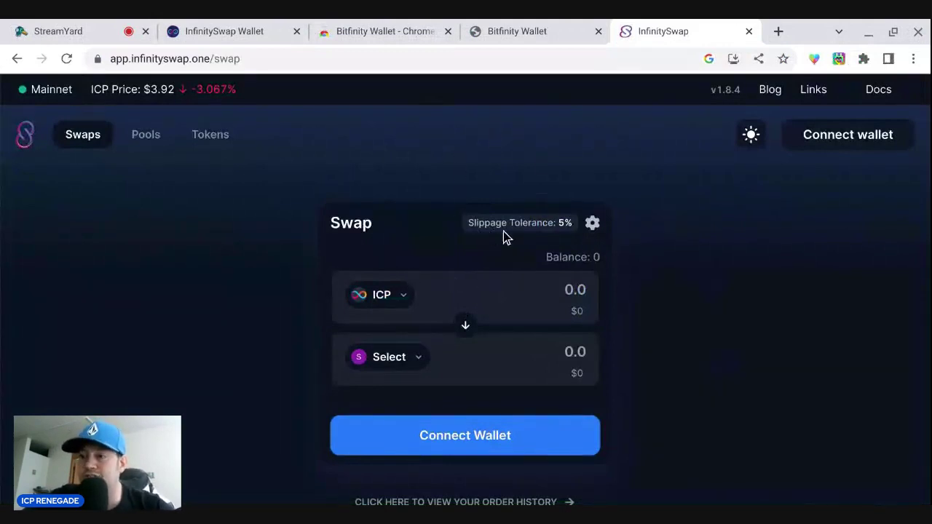
- Set a custom slippage tolerance of 0.5%
left_click(592, 225)
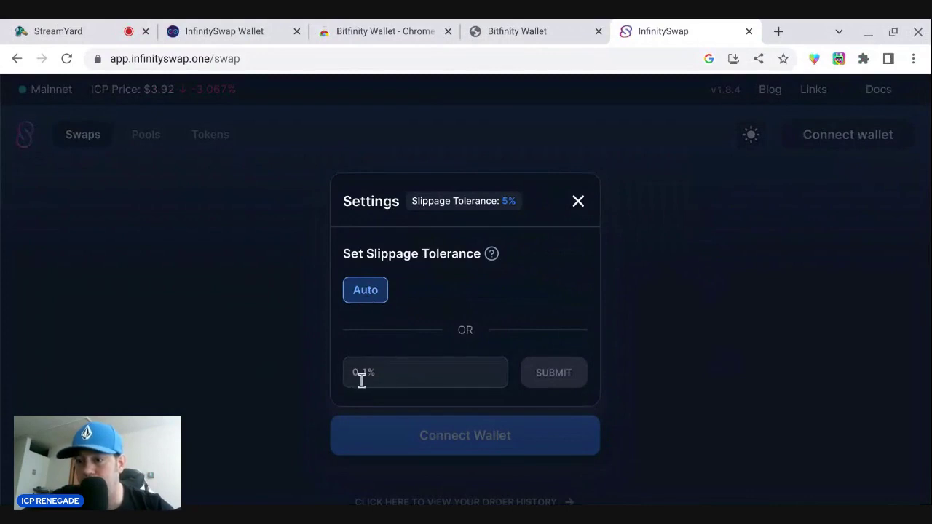
left_click(430, 376)
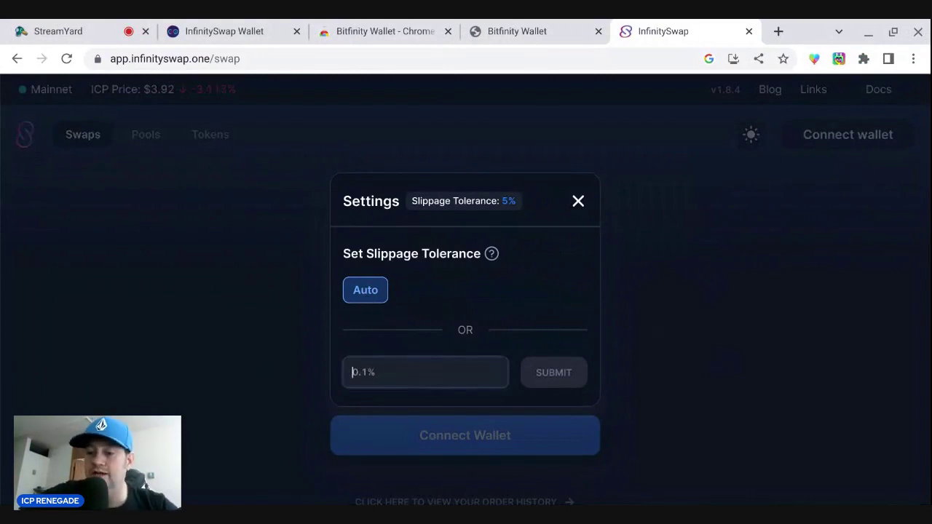
type("0.5")
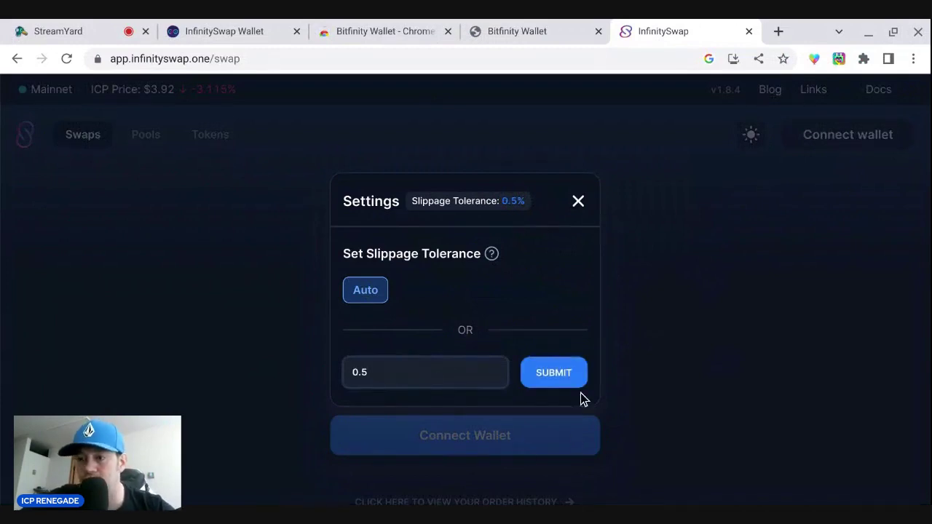
left_click(567, 384)
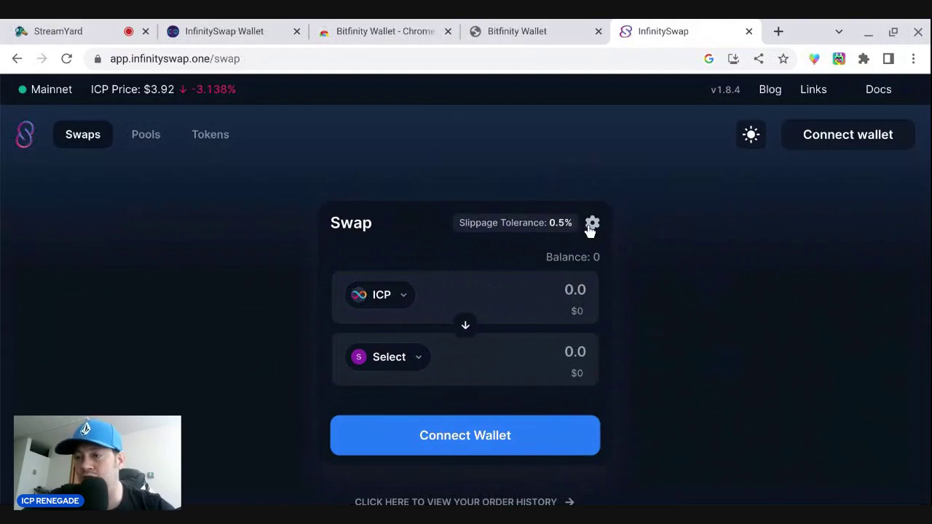
- Try a 10% slippage tolerance, then switch slippage back to Auto at 5%
left_click(590, 228)
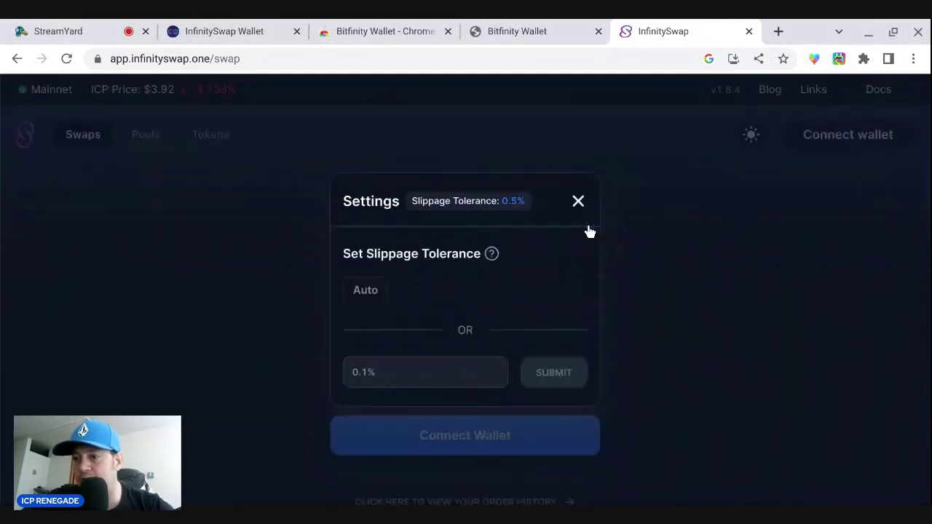
left_click(413, 378)
type("10")
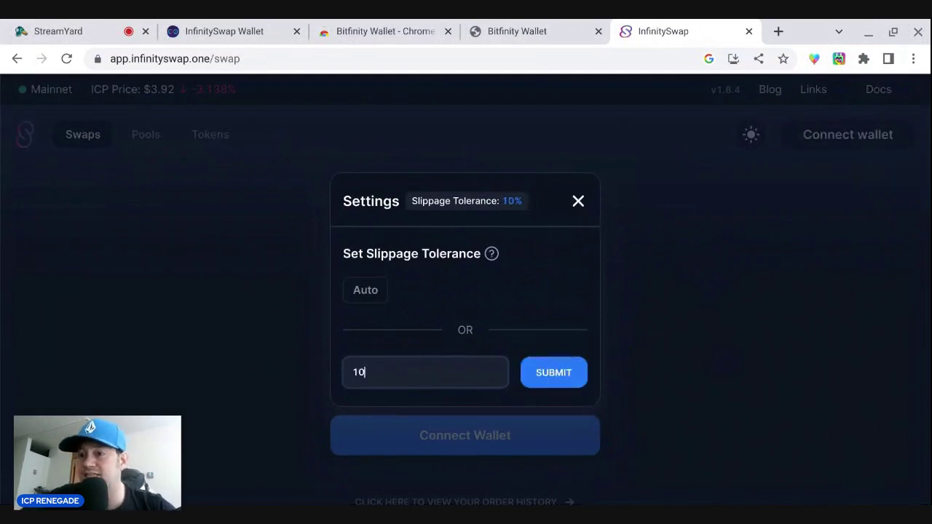
left_click(562, 385)
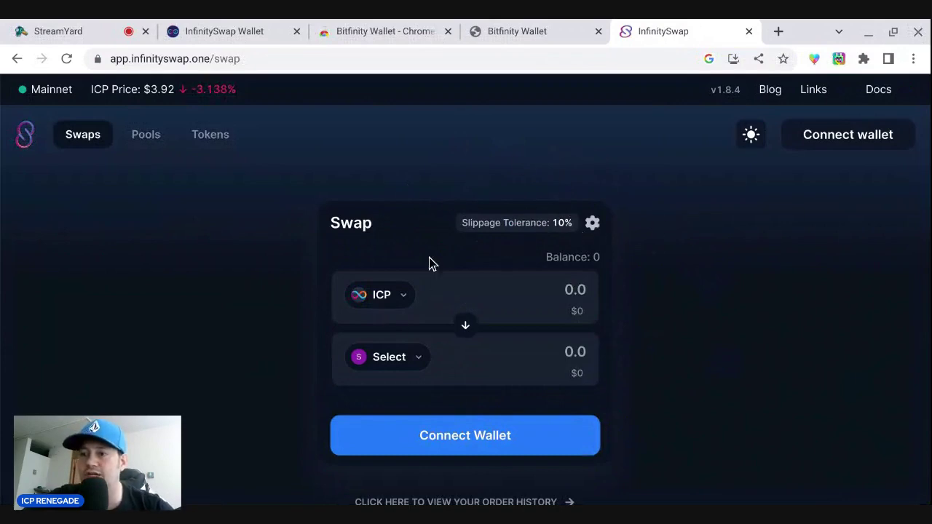
left_click(593, 224)
left_click(361, 291)
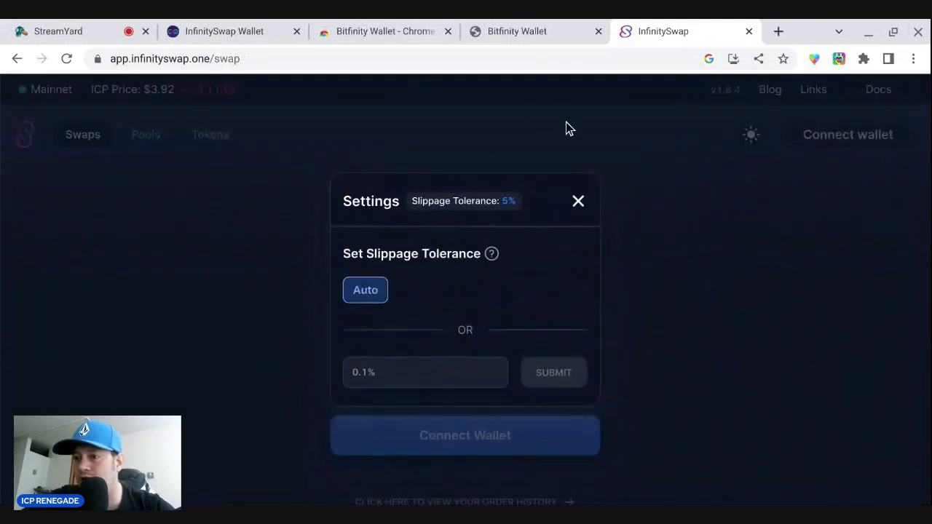
- Select SNS1 as the pay token and bring up the receive-side token list
left_click(579, 202)
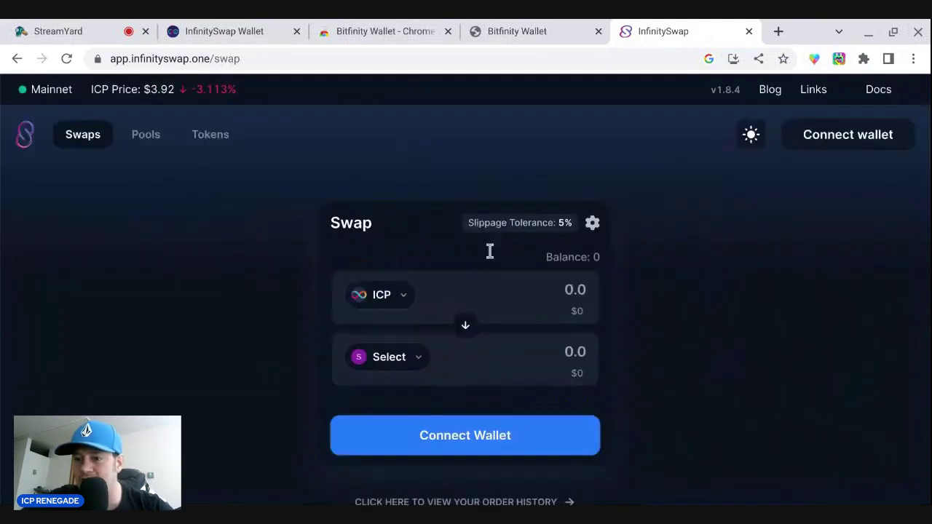
left_click(376, 365)
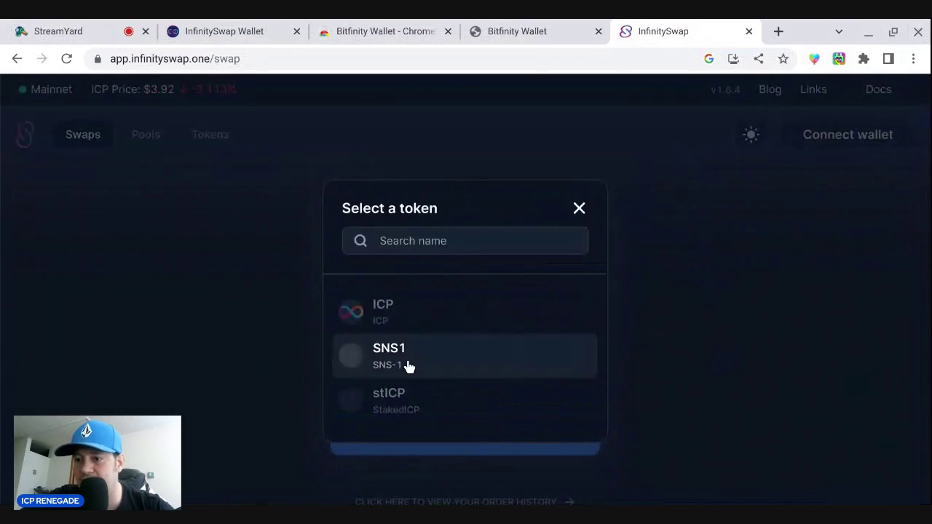
left_click(408, 365)
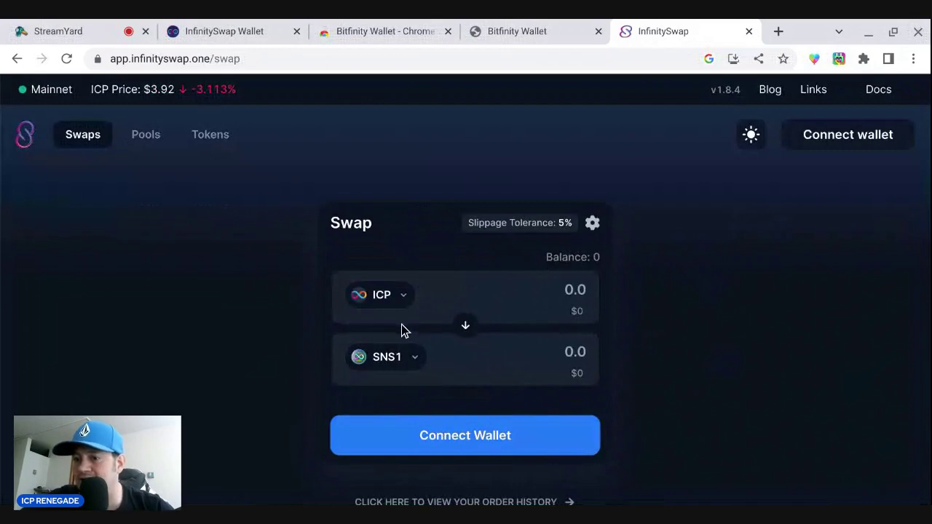
left_click(401, 302)
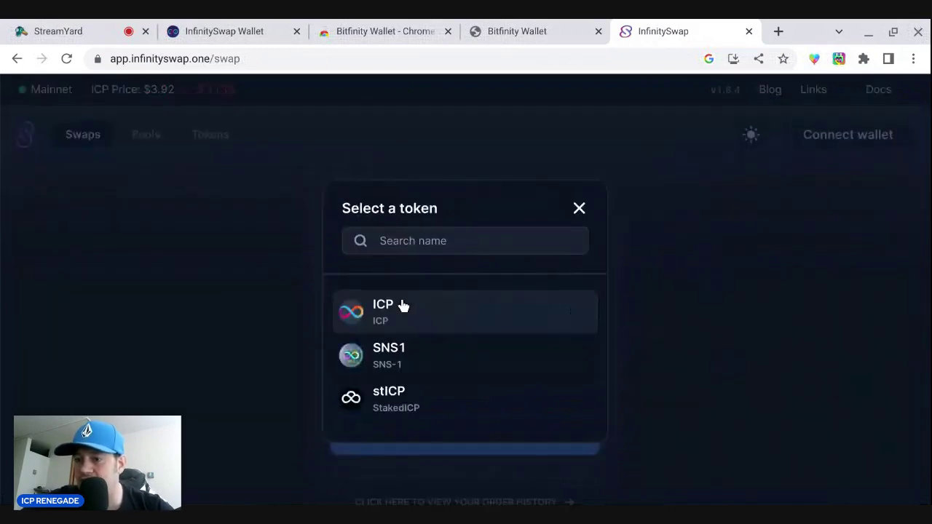
left_click(406, 351)
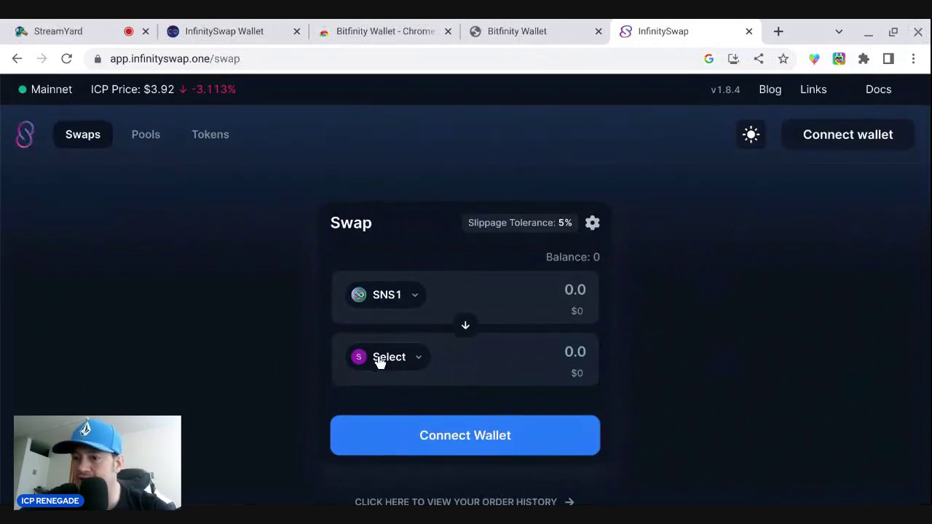
left_click(377, 360)
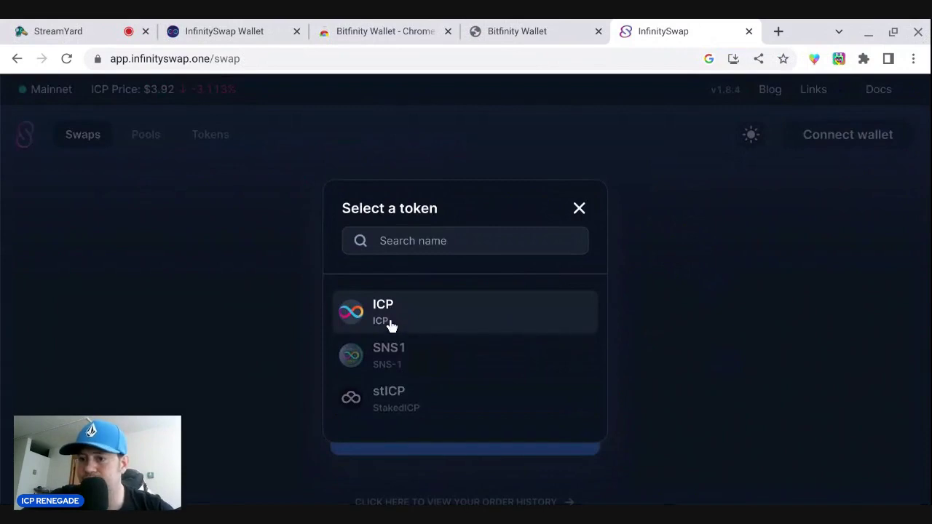
- Pick ICP to receive and enter 1 SNS1, quoting about 82.90 ICP at -28.69% impact
double_click(368, 312)
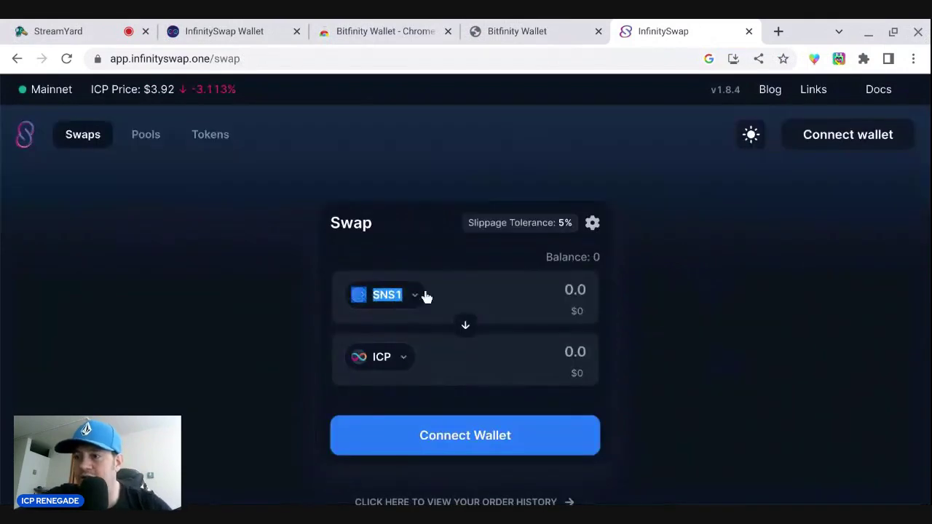
left_click(546, 291)
type("1")
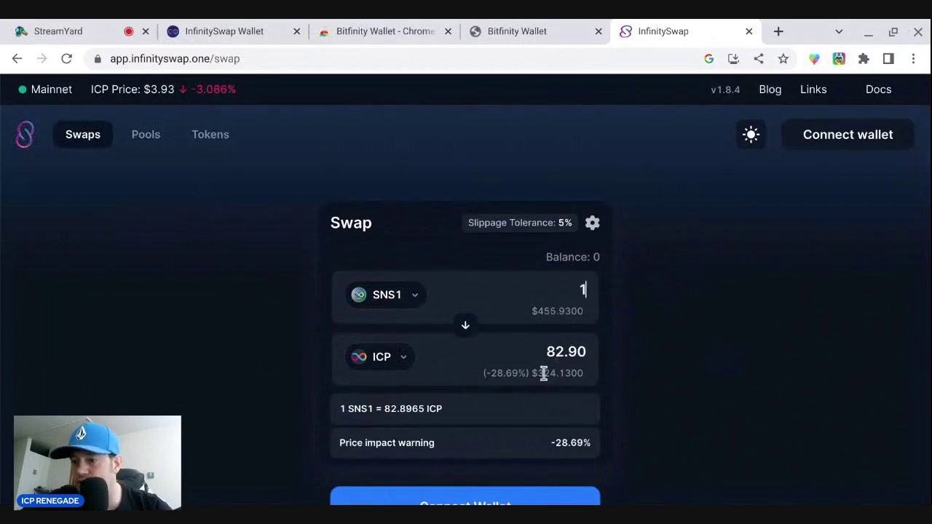
- Apply a custom 0.5% slippage tolerance to the SNS1→ICP swap
left_click(592, 227)
left_click(446, 377)
type("1")
type("0.5")
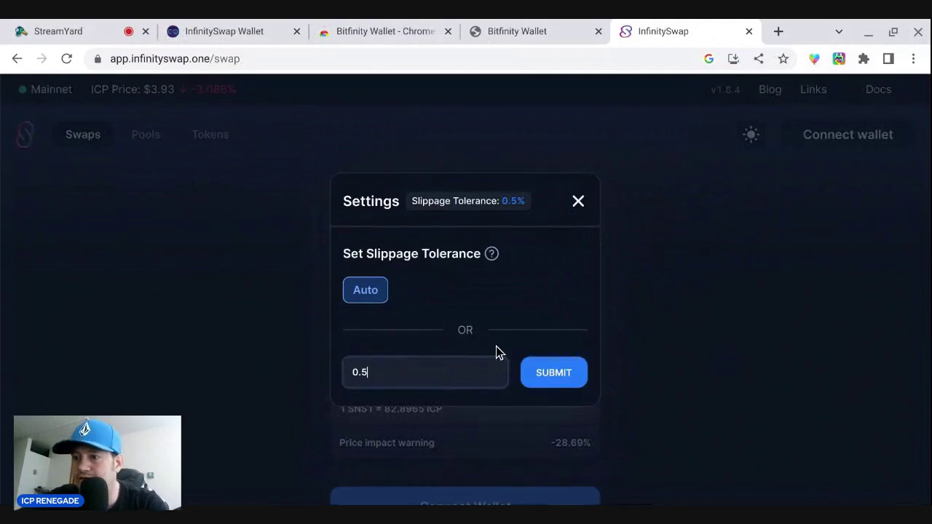
left_click(550, 376)
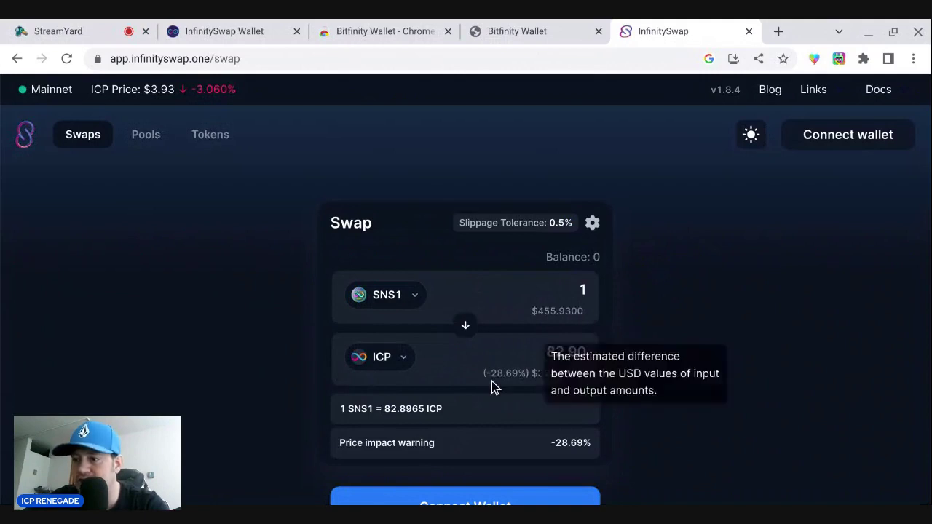
mouse_move(519, 373)
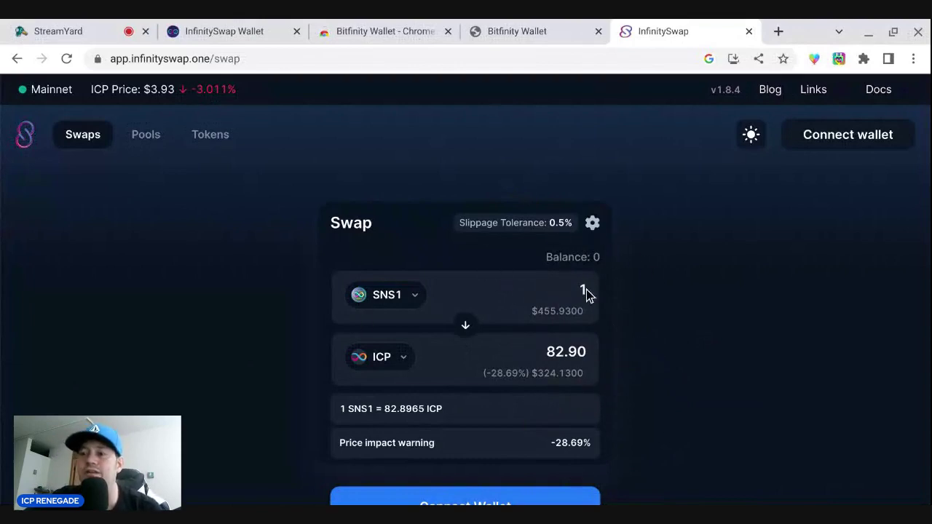
- Search the token list and pick CHAT to pay with instead of SNS1, quoting 1193.71 CHAT for 82.90 ICP
left_click(399, 298)
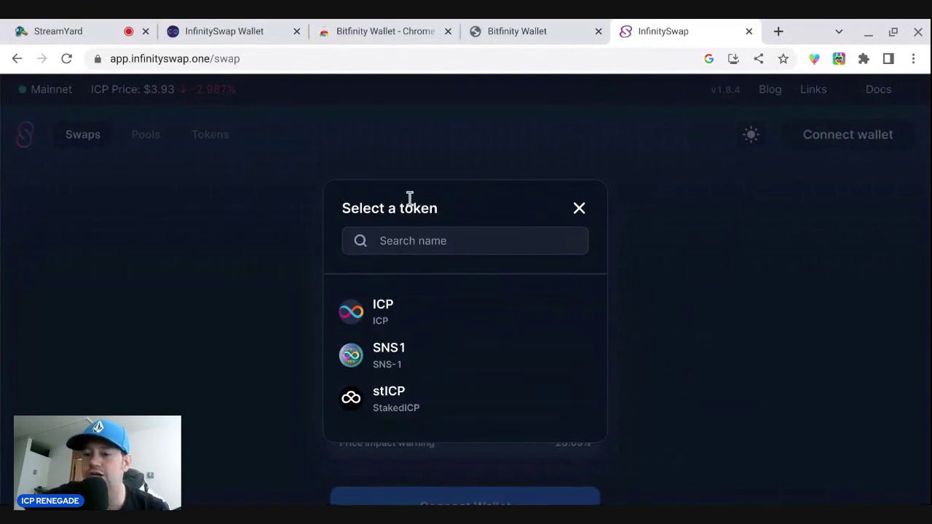
left_click(420, 246)
type("s")
key("BackSpace")
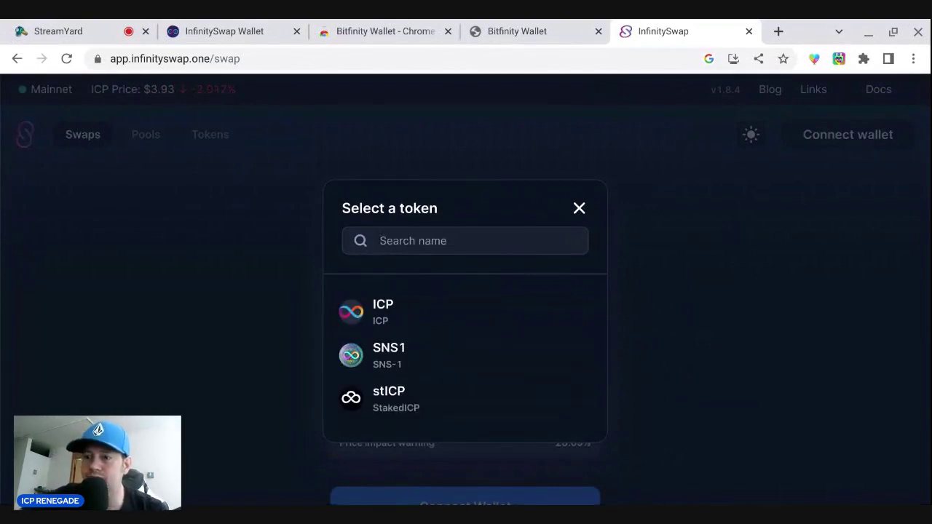
type("s")
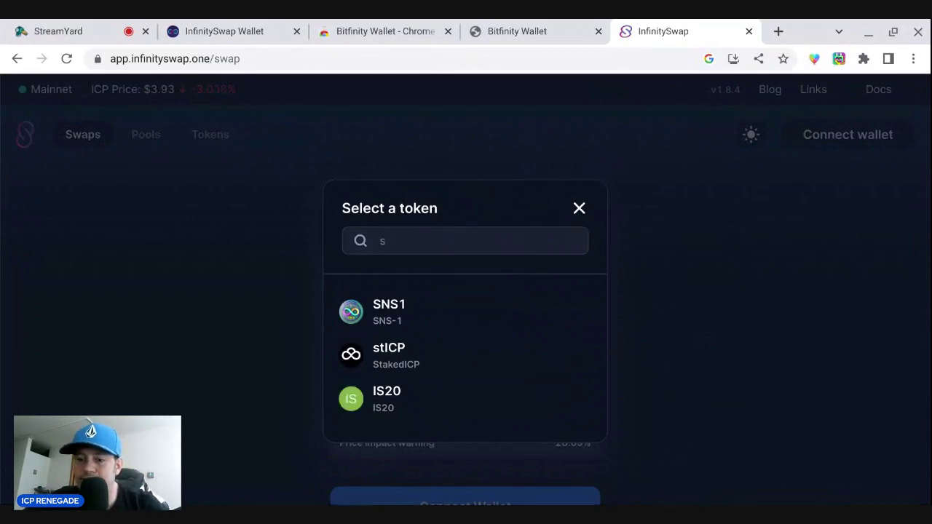
key("BackSpace")
type("a")
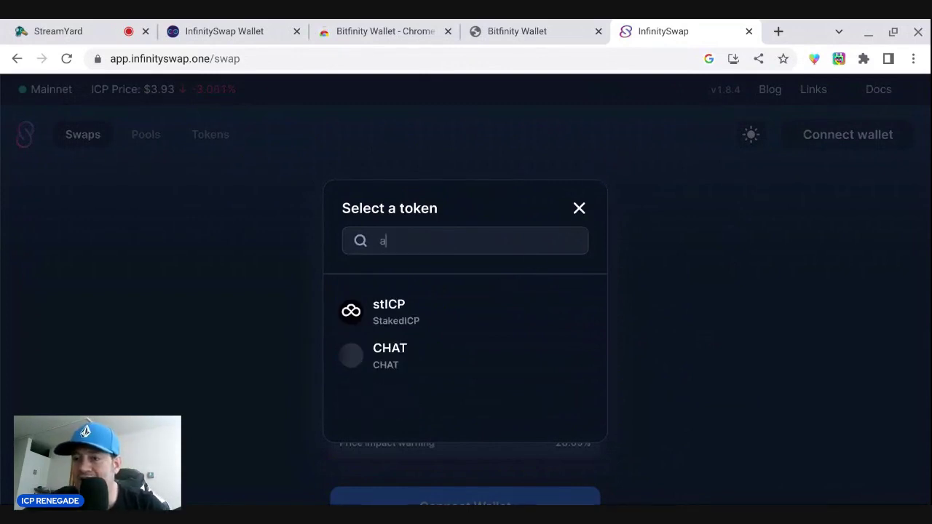
key("BackSpace")
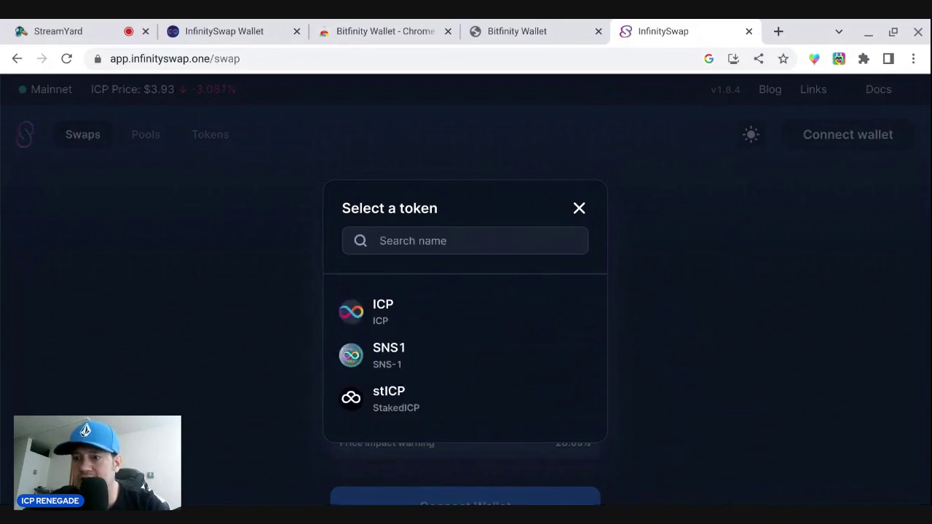
type("c")
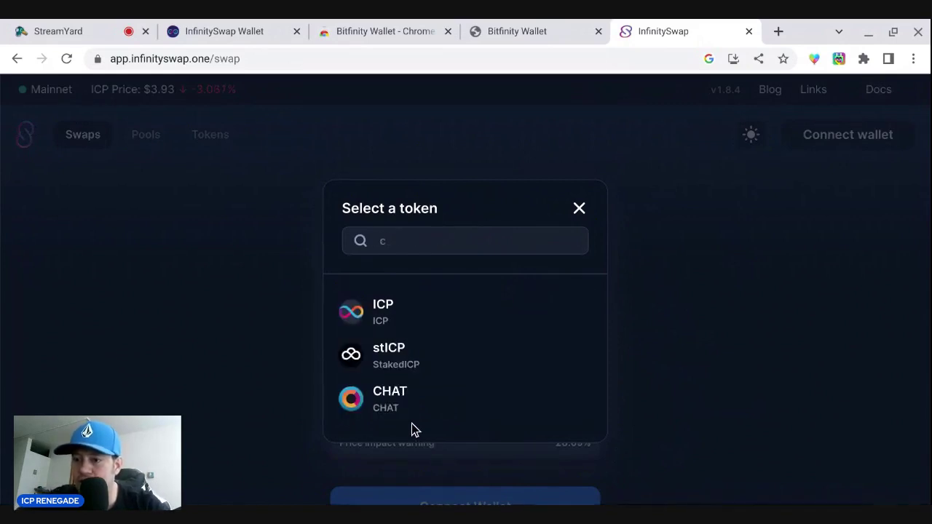
left_click(400, 401)
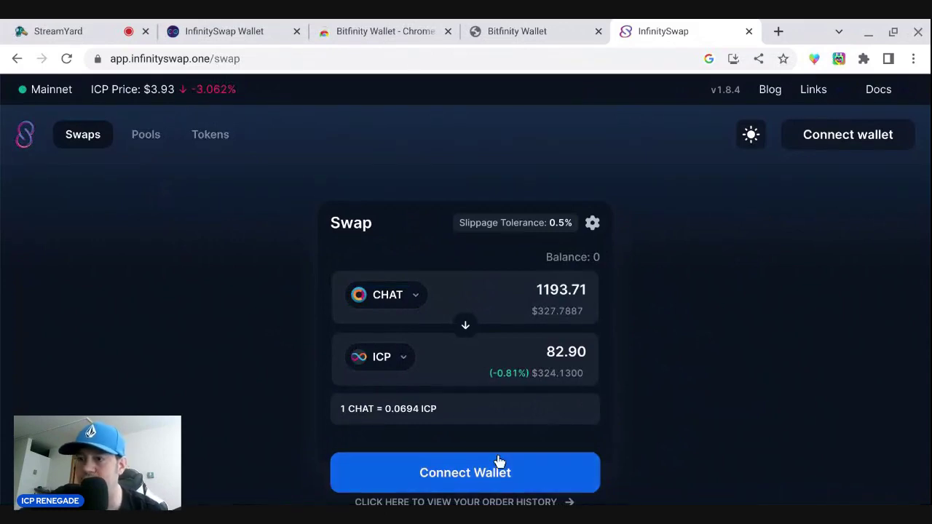
- Accept the terms and connect the Bitfinity Wallet, which shows a 0 CHAT balance
left_click(486, 493)
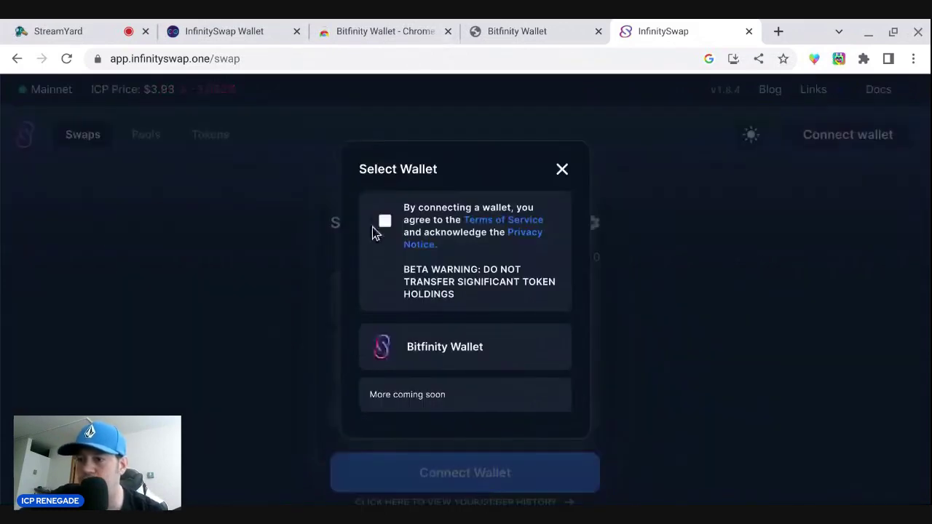
left_click(384, 220)
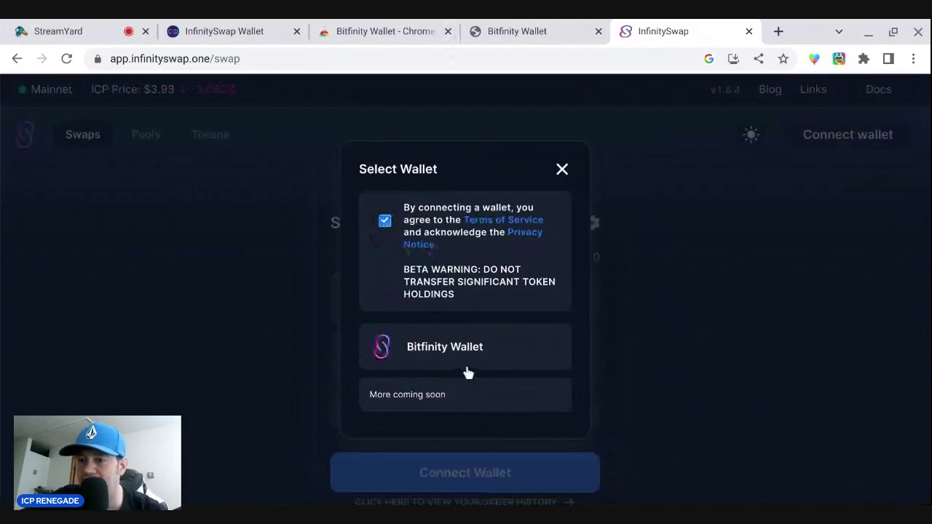
left_click(434, 348)
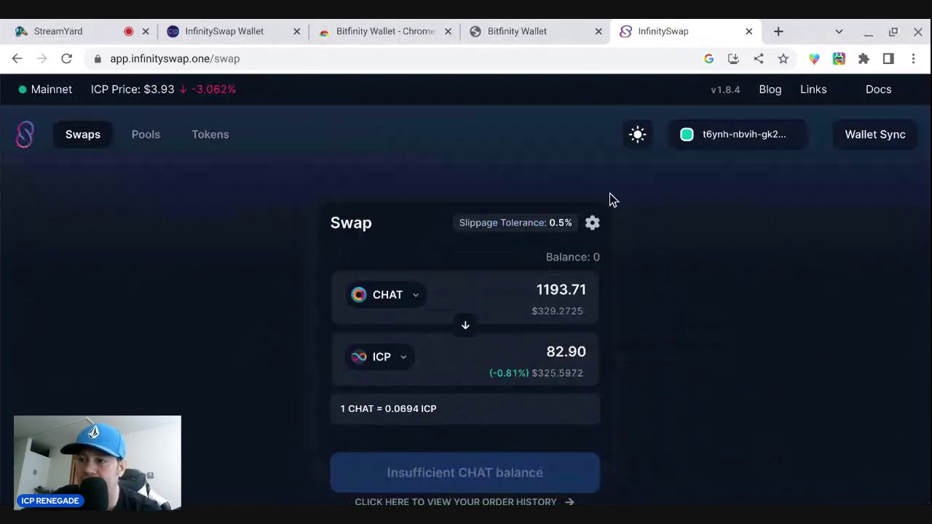
- Switch slippage tolerance to Auto (5%) and close the Settings dialog
left_click(592, 224)
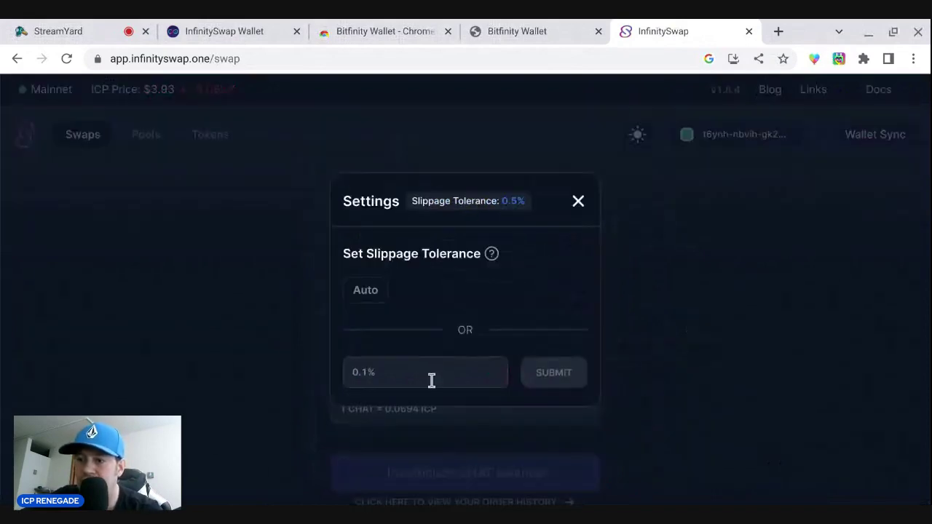
left_click(365, 291)
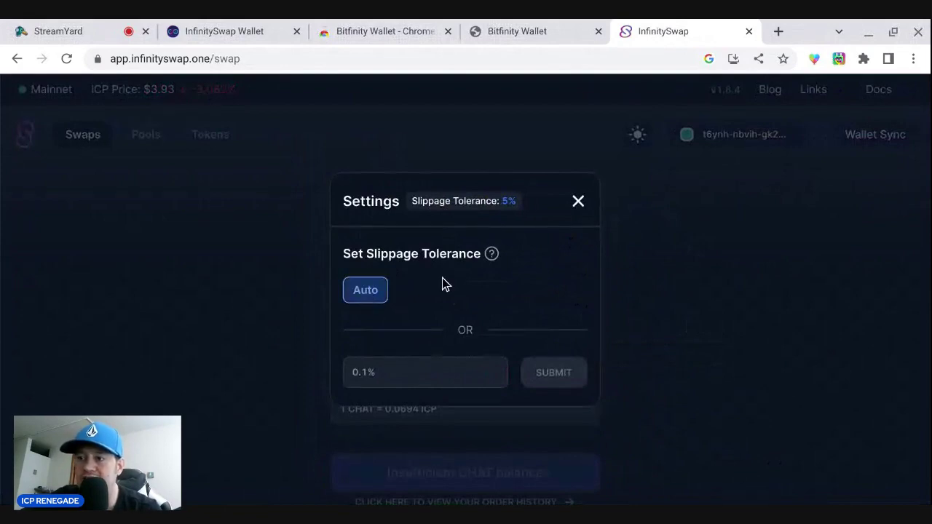
left_click(579, 206)
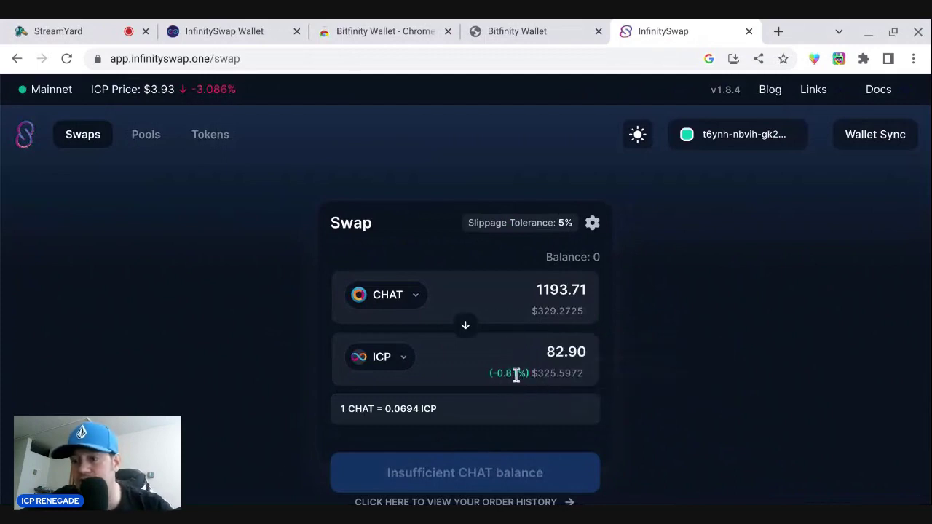
- Reset to a blank ICP swap form with no second token, then go to the Pools page
mouse_move(501, 374)
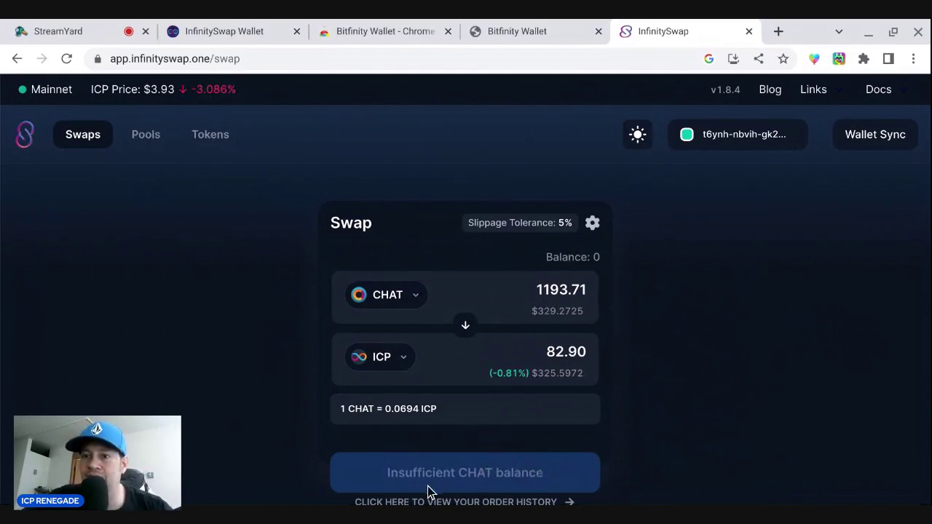
left_click(145, 138)
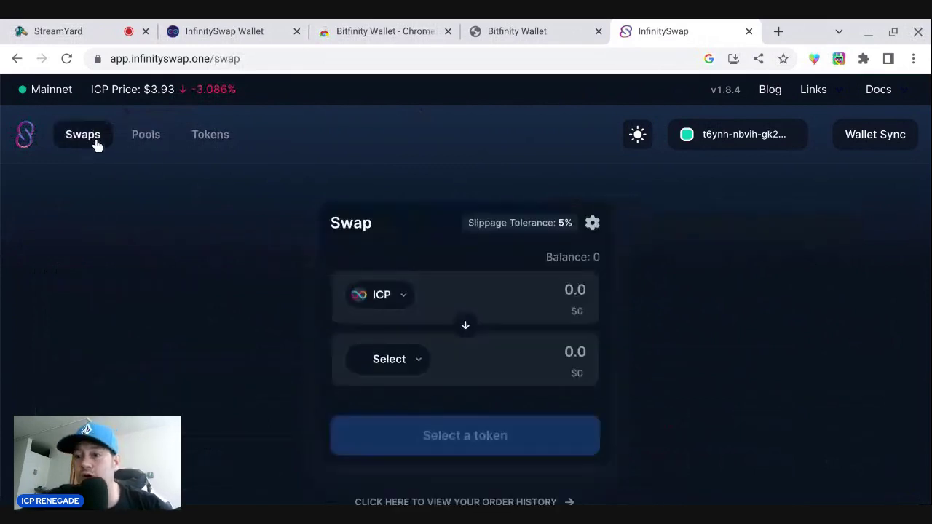
left_click(405, 361)
left_click(305, 363)
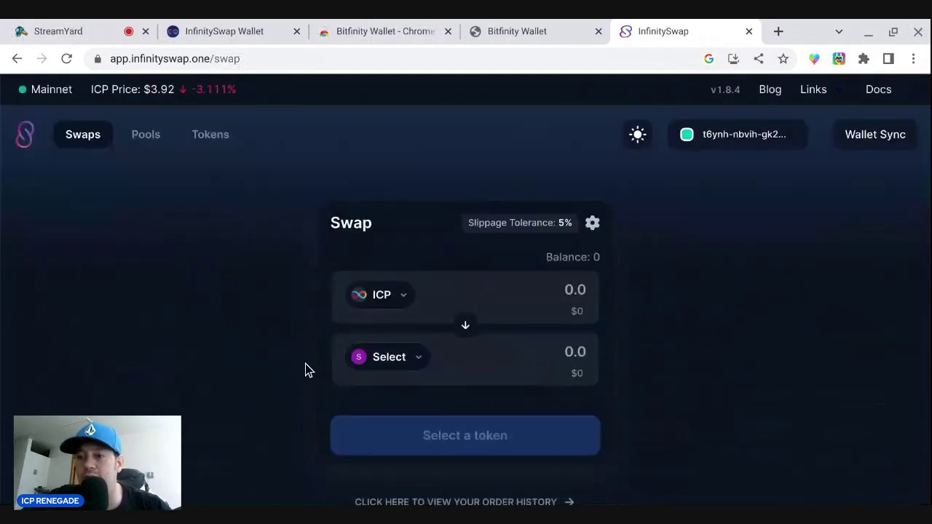
left_click(145, 145)
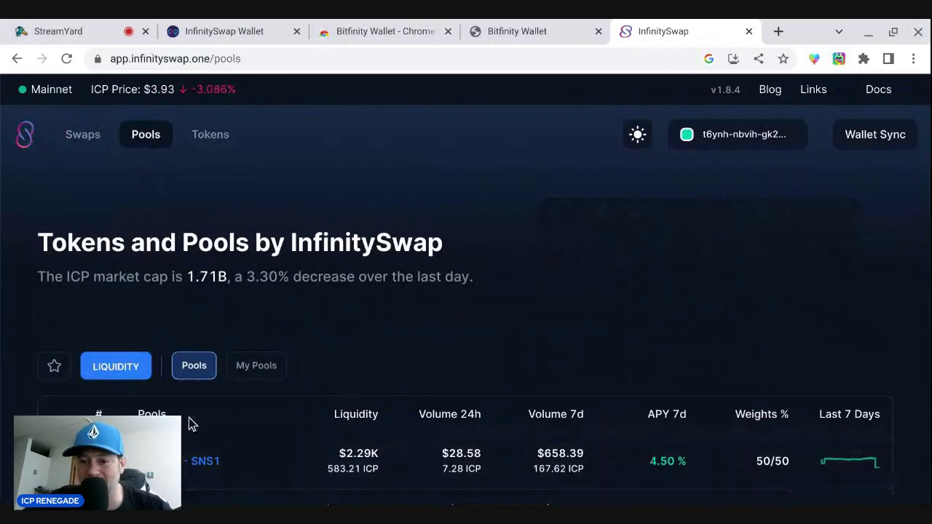
- Scroll the pools table down to the ICP-CHAT pool with $127.81K liquidity and 0.80% APY
scroll(348, 341, "down", 2)
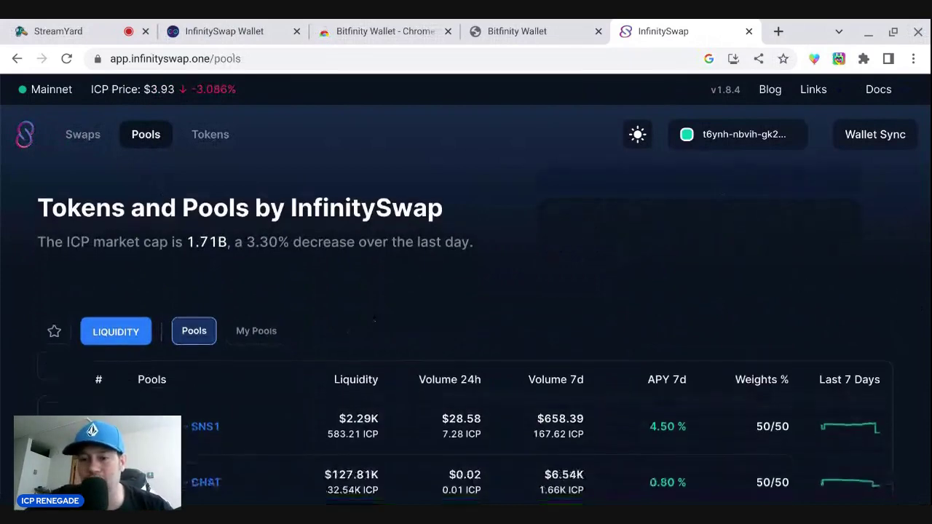
scroll(470, 307, "down", 1)
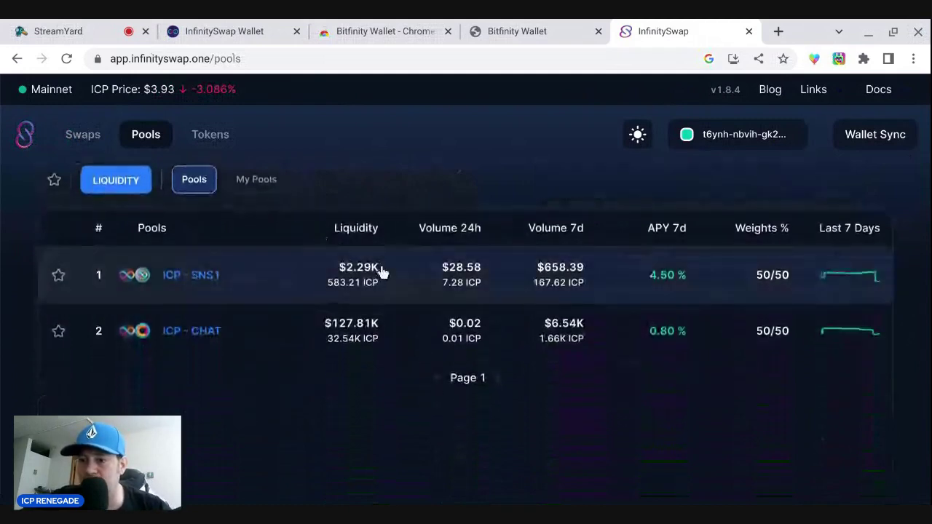
mouse_move(354, 293)
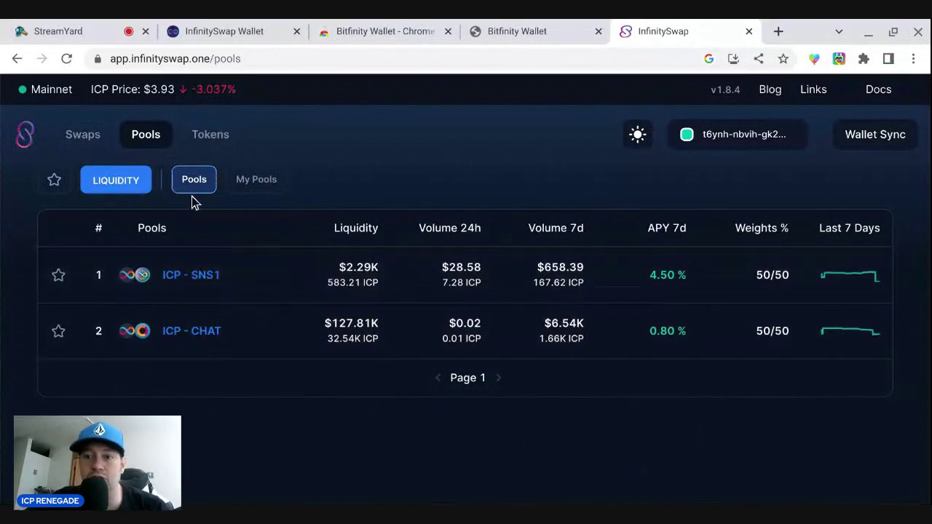
- Try adding liquidity and creating a new pool, find it disabled, and return to Pools
left_click(114, 188)
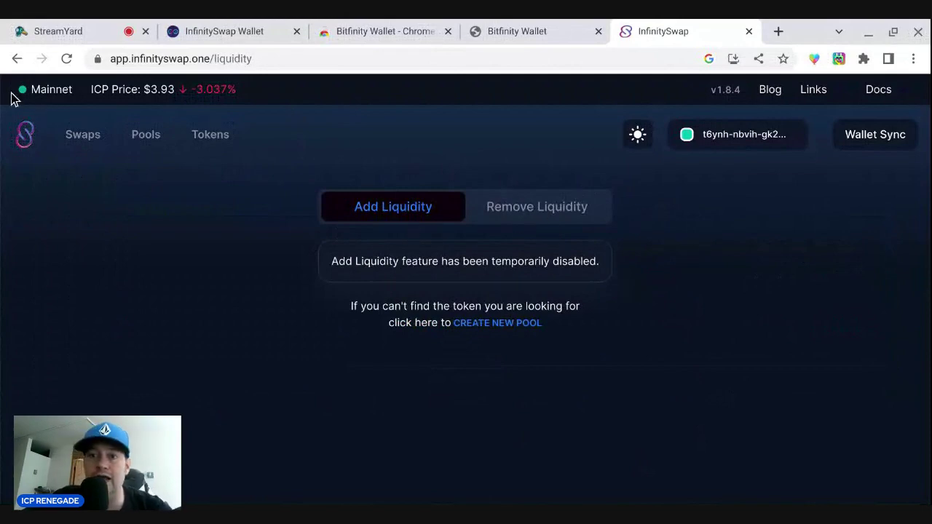
left_click(495, 324)
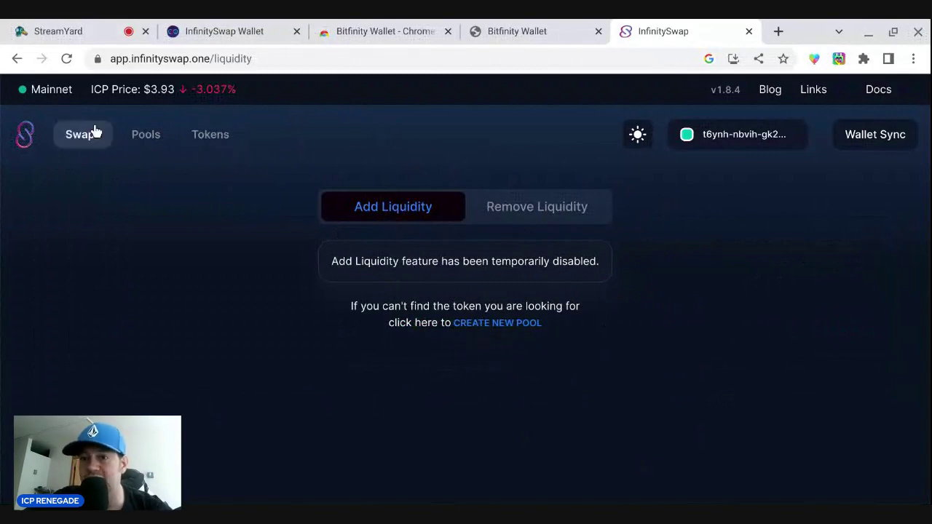
left_click(130, 142)
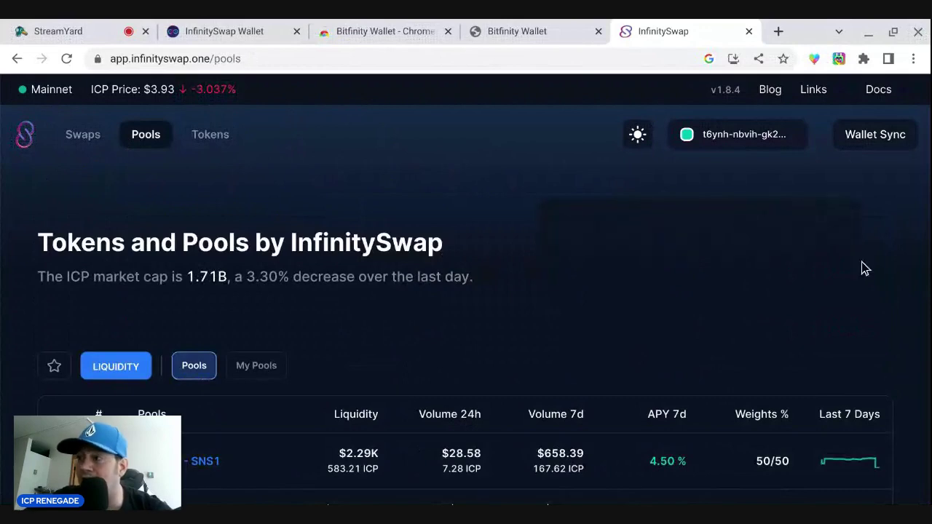
- Highlight the site's navigation links on the Pools page, then clear the highlight
left_click_drag(930, 138, 930, 153)
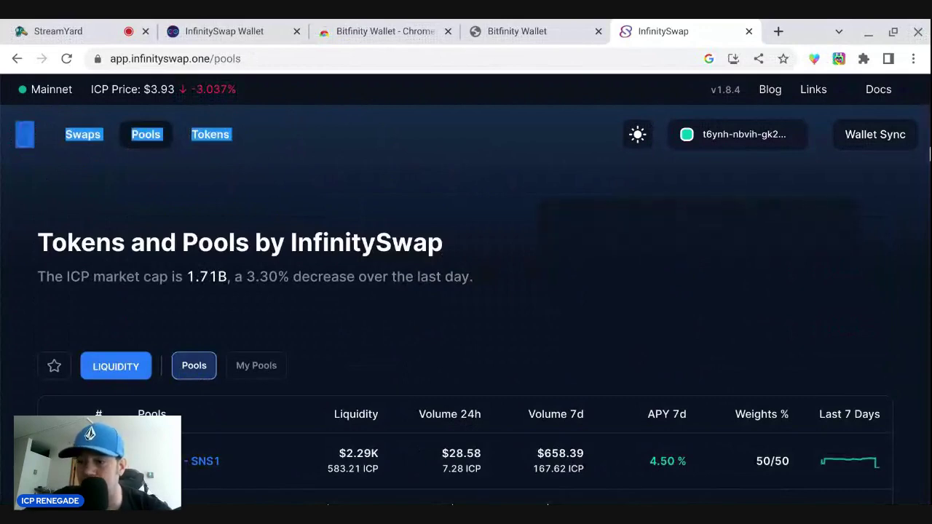
left_click(376, 361)
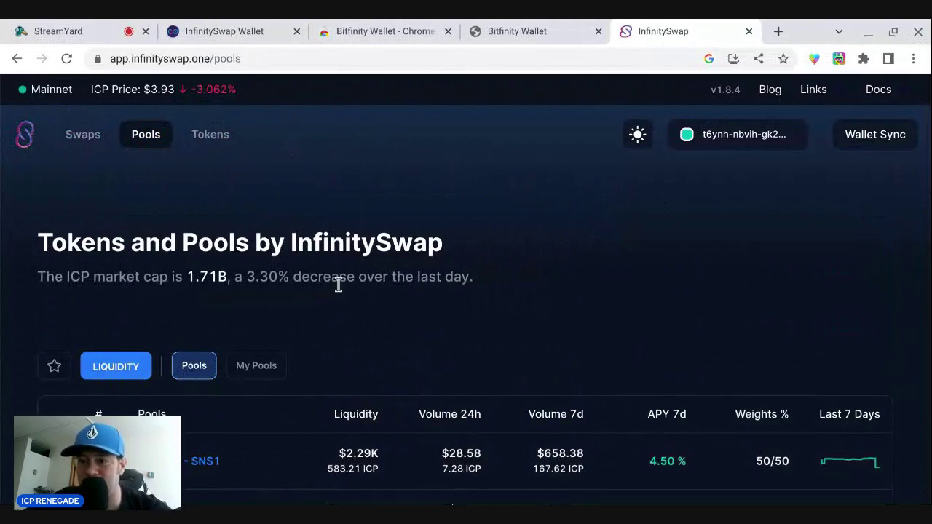
- Open the Tokens page and scroll its seven-token list down to OGY, BTC and IS20
left_click(222, 140)
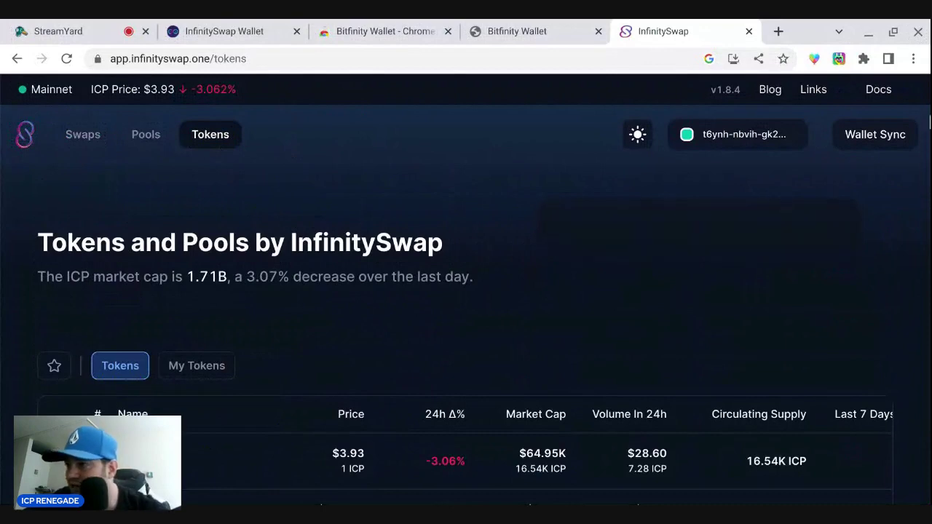
left_click_drag(929, 182, 929, 209)
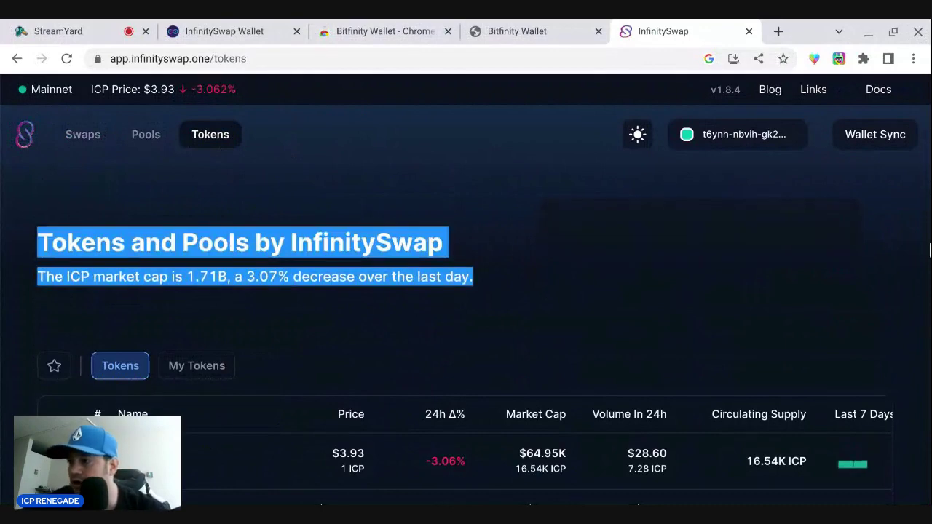
left_click(217, 89)
scroll(217, 89, "down", 5)
scroll(217, 88, "up", 2)
scroll(217, 88, "down", 4)
scroll(217, 89, "down", 2)
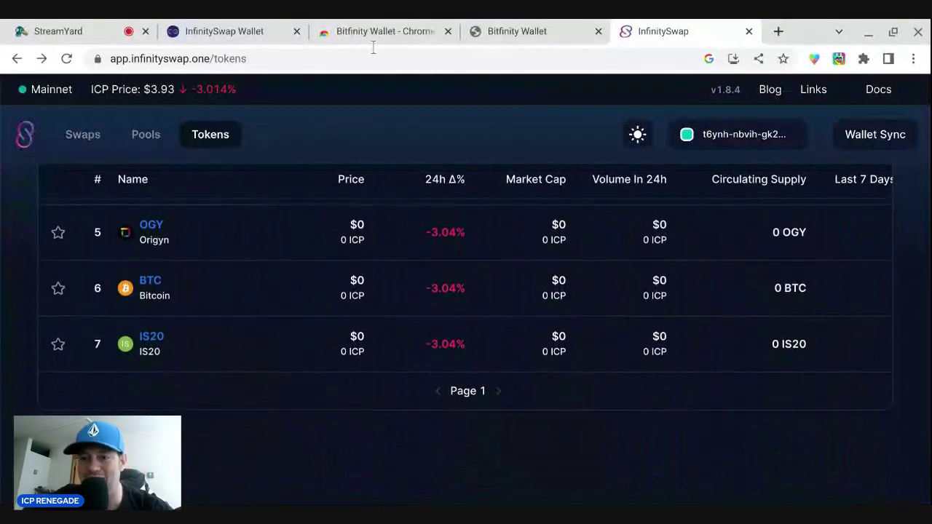
- Go back to the Swap page, now a blank ICP form with 5% slippage
key("alt+Left")
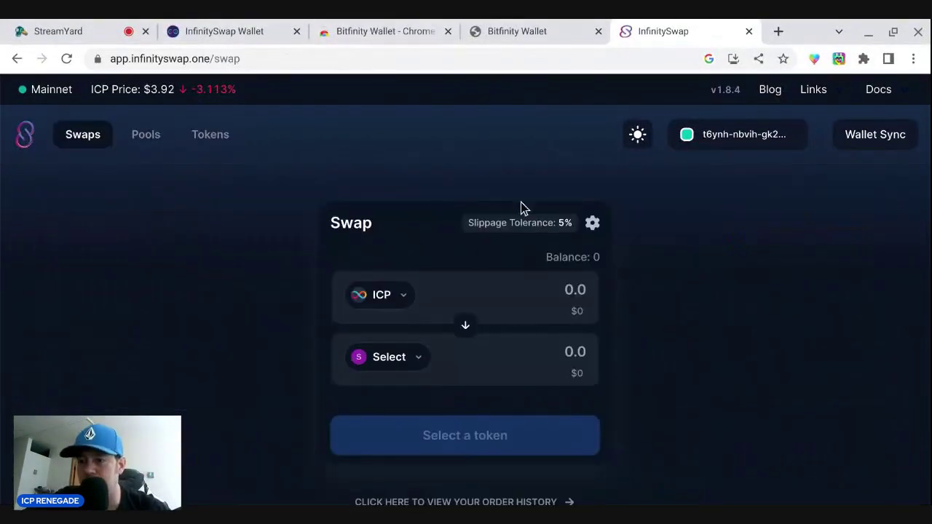